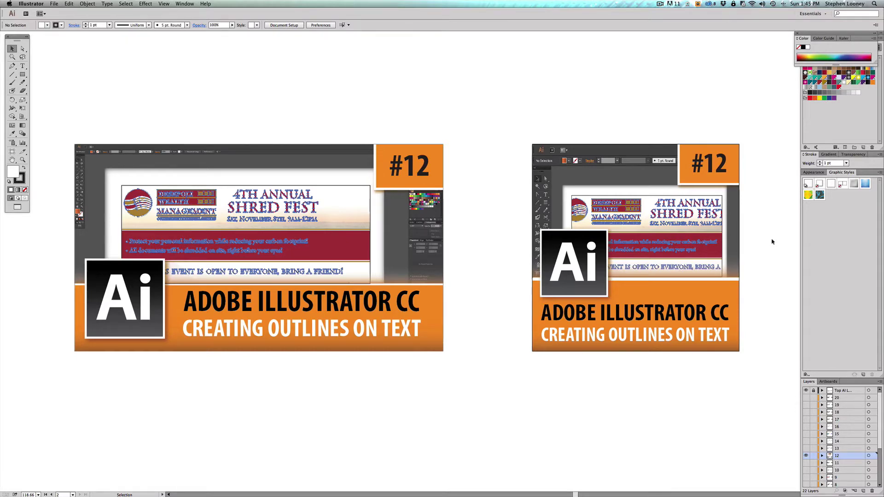
Pan the canvas down until the Shred Fest flyer artboard shows above the episode thumbnails
key("space")
left_click_drag(531, 78, 578, 358)
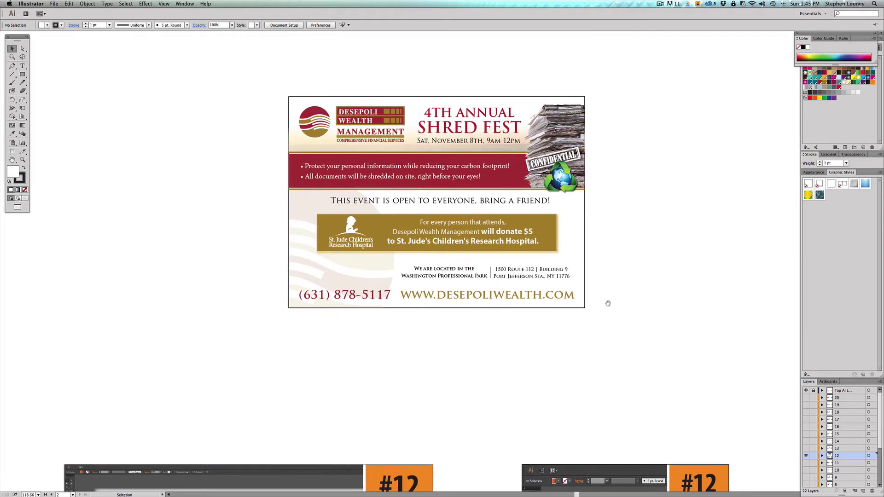
Center the Shred Fest flyer on screen and marquee-select all of its artwork
left_click_drag(606, 301, 586, 300)
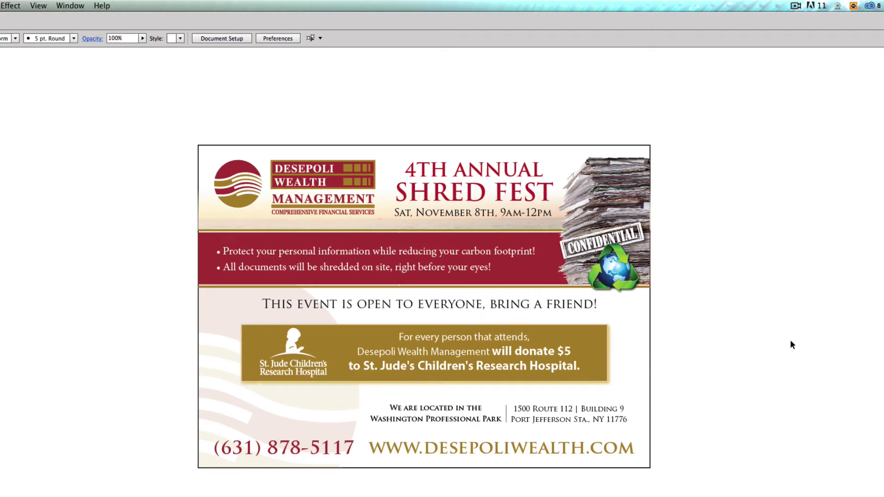
left_click_drag(237, 107, 762, 165)
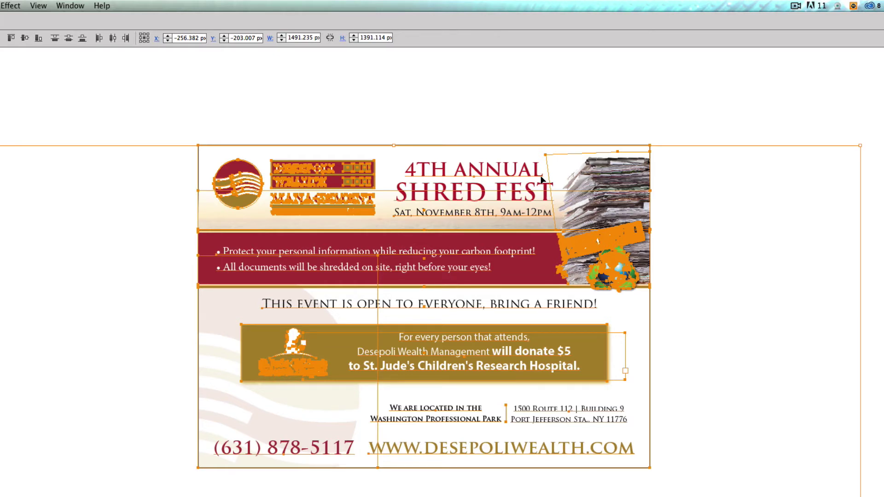
Check the fonts: Trajan Pro on the heading, Minion Pro on date and bullets; then select the logo
left_click(500, 127)
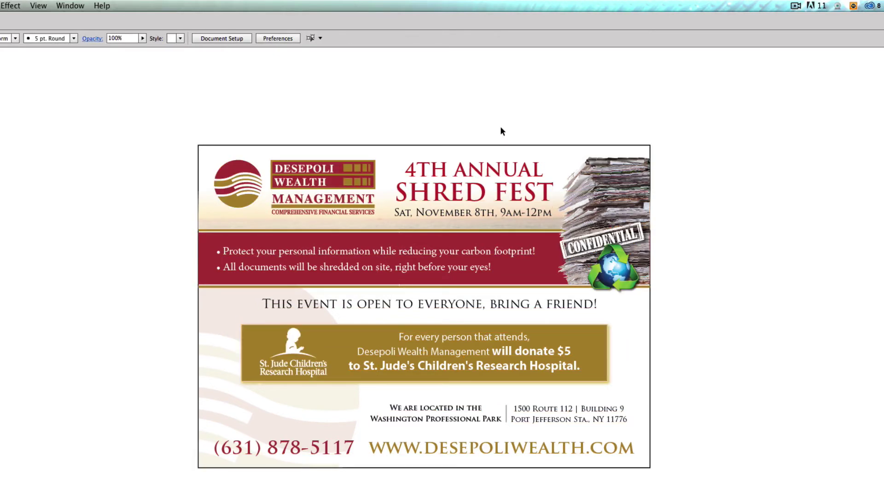
left_click(473, 171)
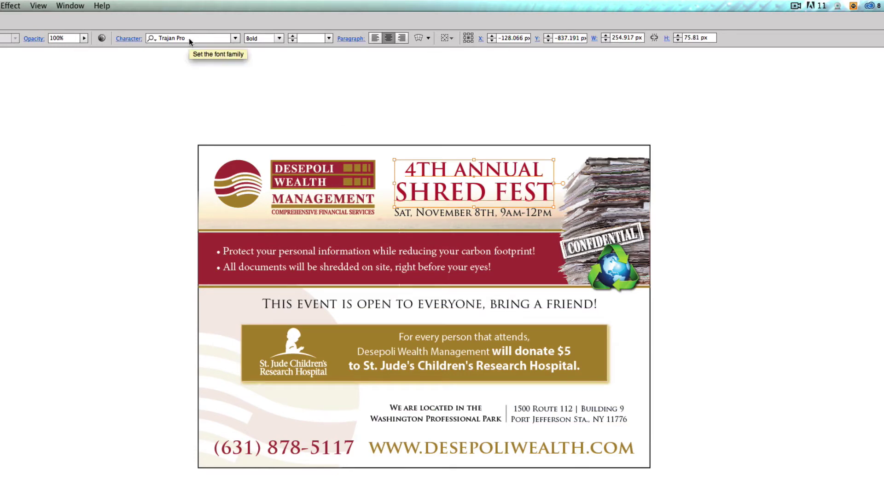
left_click(431, 98)
left_click(425, 212)
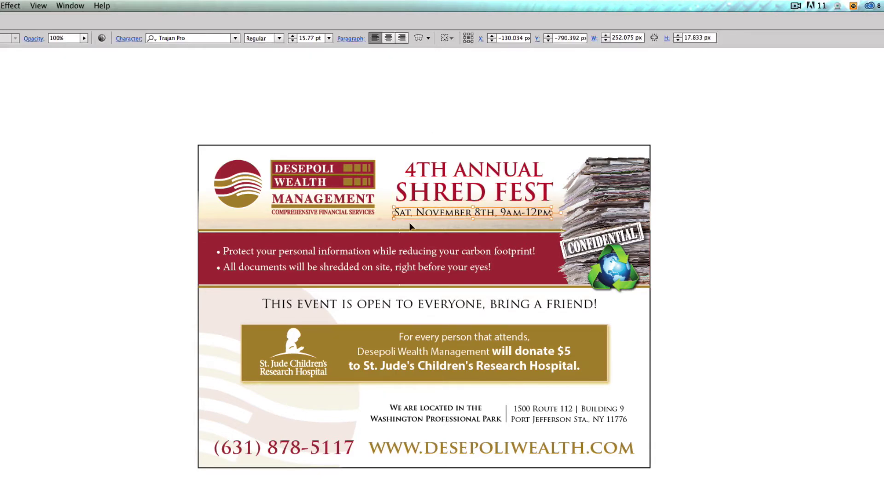
left_click(391, 257)
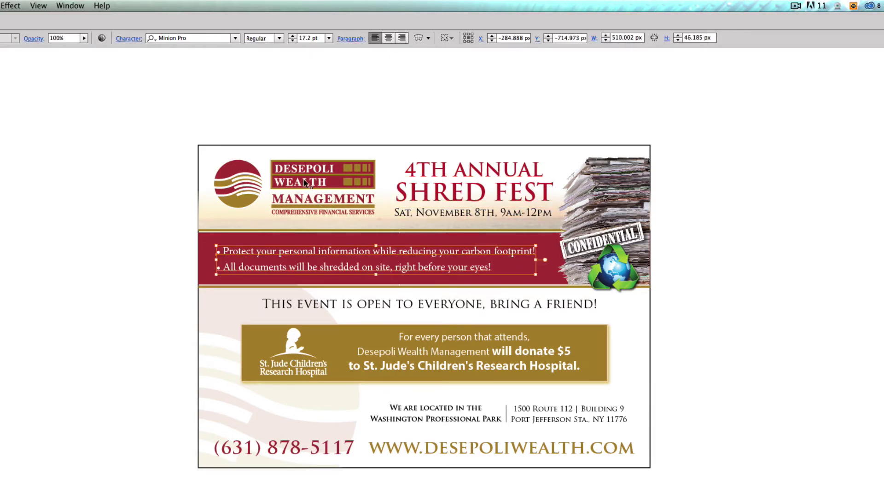
left_click(345, 172)
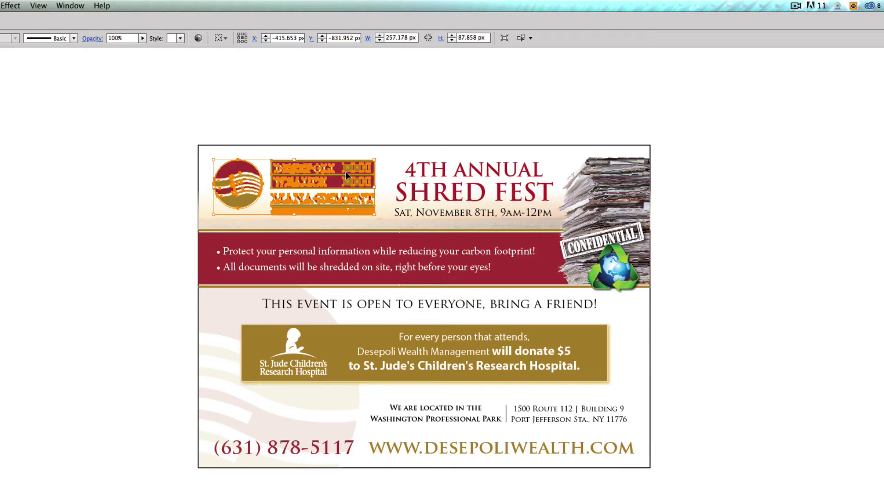
key("a")
left_click_drag(200, 147, 425, 249)
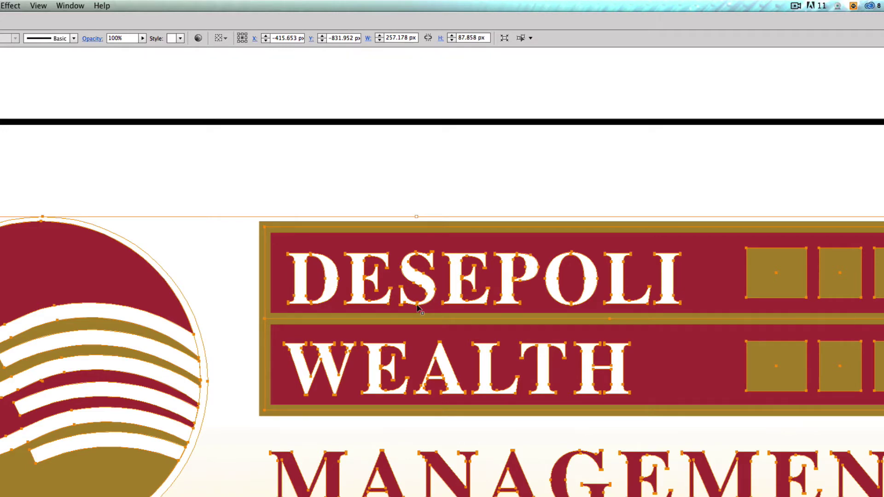
left_click(547, 407, "alt")
left_click(547, 407, "alt")
left_click(547, 408, "alt")
left_click_drag(540, 407, 513, 274)
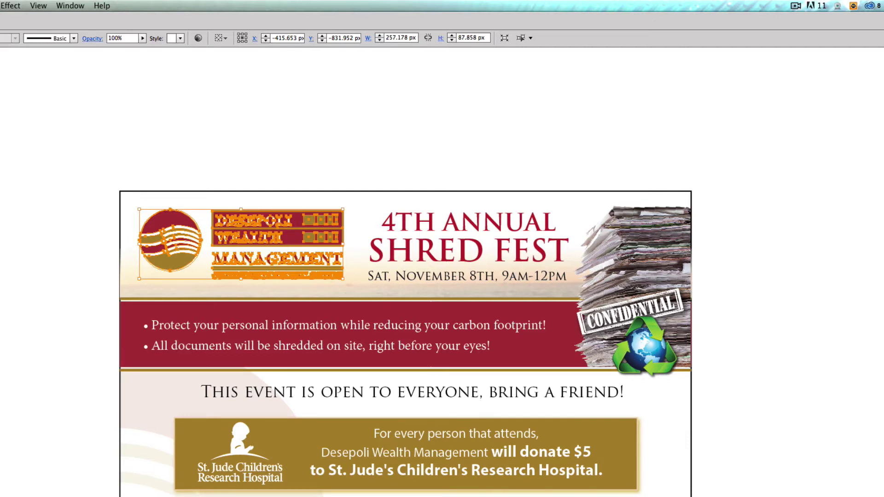
left_click_drag(133, 119, 179, 157)
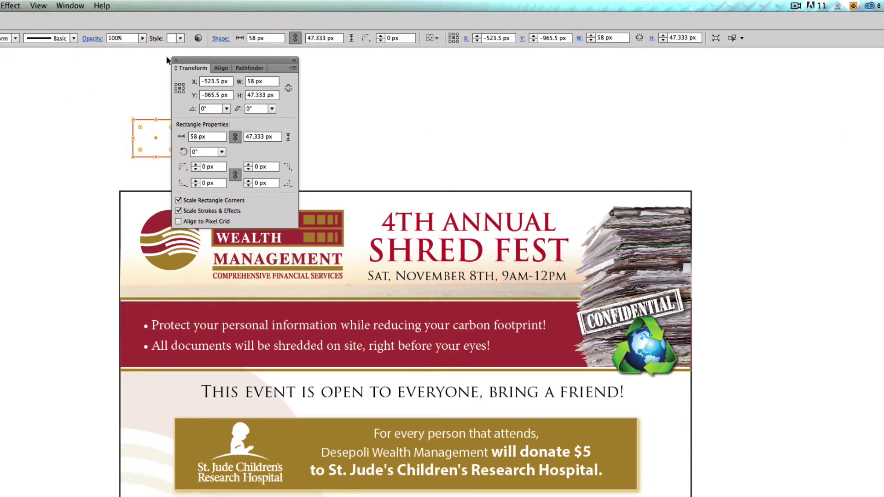
left_click(176, 60)
left_click(205, 134)
left_click_drag(130, 103, 218, 184)
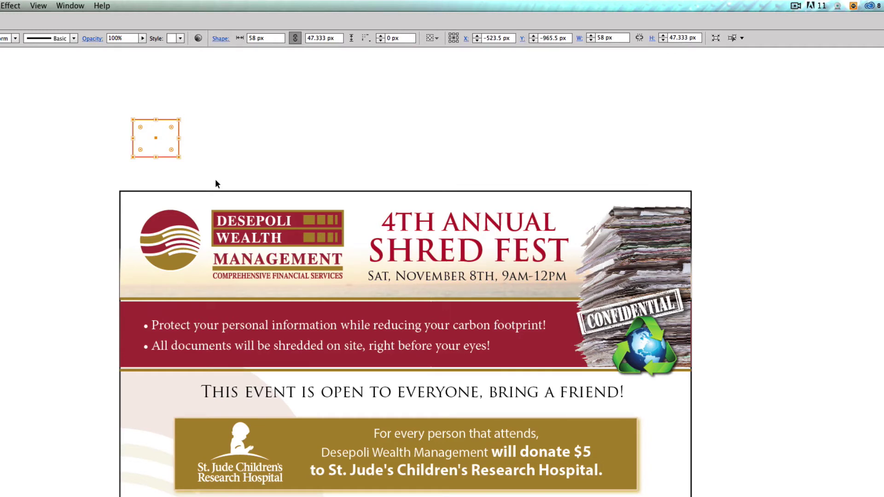
key("Delete")
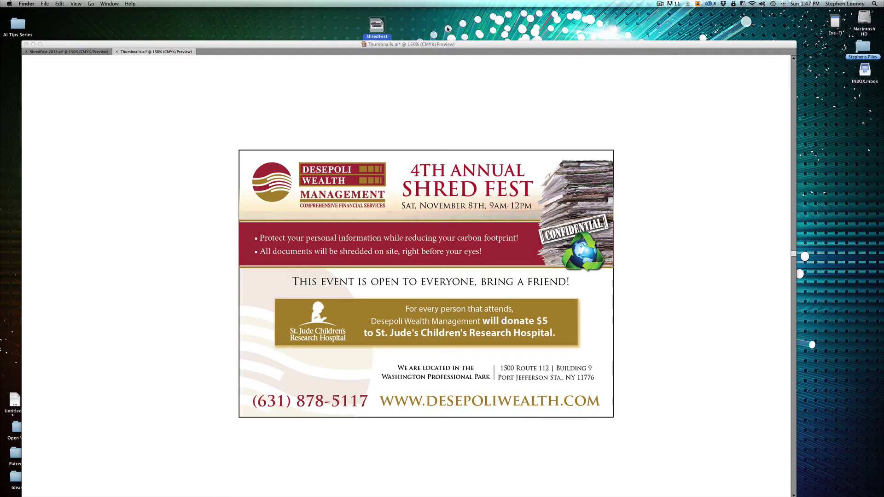
Open ShredFest 2014.ai from the desktop, which reports the missing Molot font
left_click(467, 46)
double_click(377, 26)
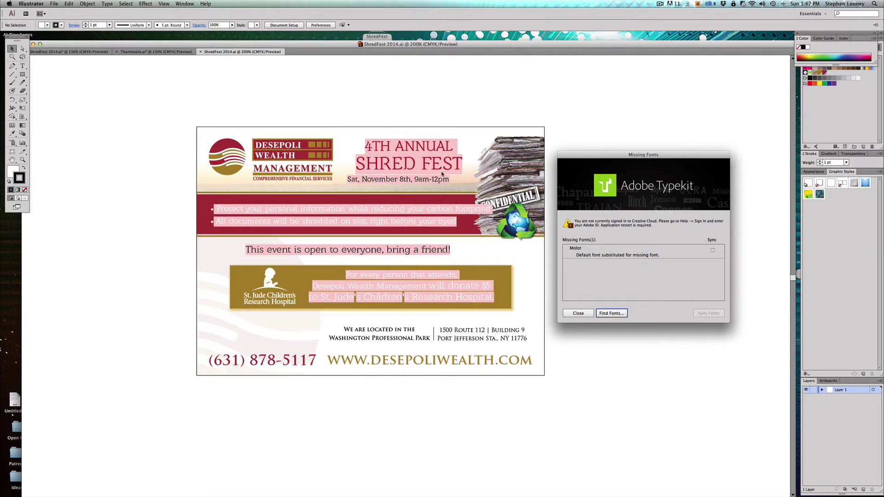
Close the Missing Fonts alert, inspect the gold donation box, and return to Thumbnails.ai
left_click(578, 313)
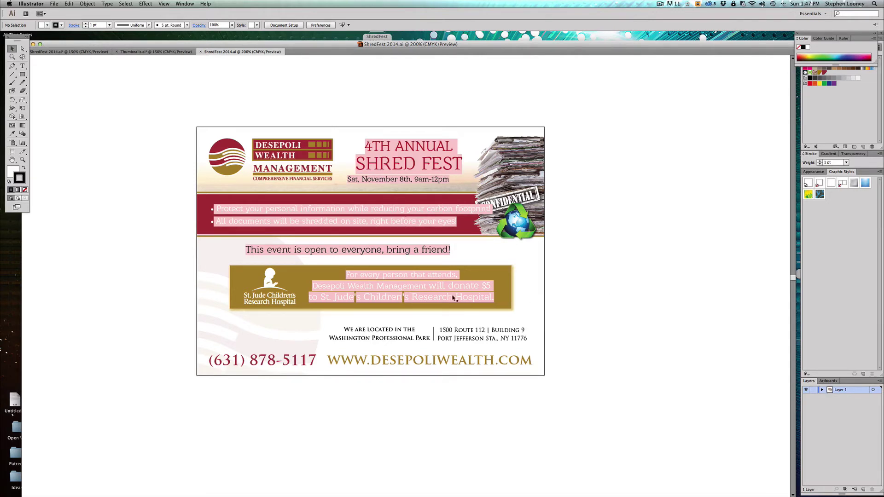
left_click(393, 292)
left_click(631, 260)
left_click(83, 52)
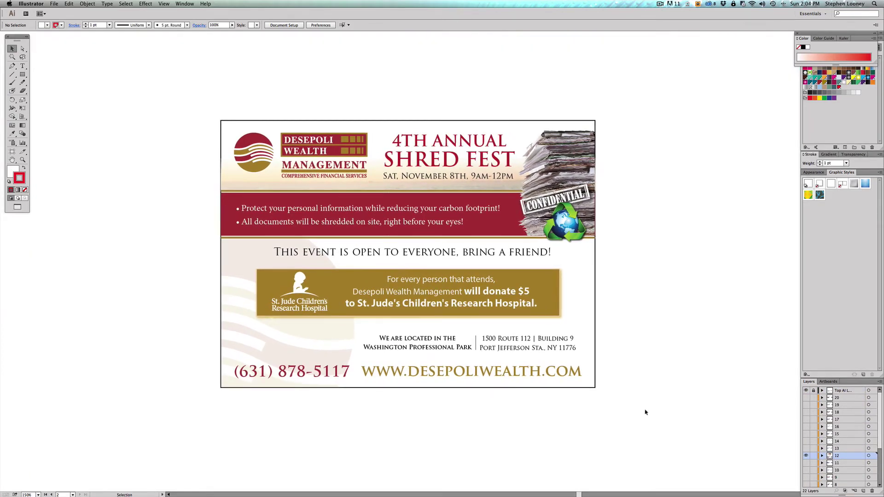
Select all of the flyer's artwork in Thumbnails.ai with a marquee drag
left_click_drag(643, 420, 141, 89)
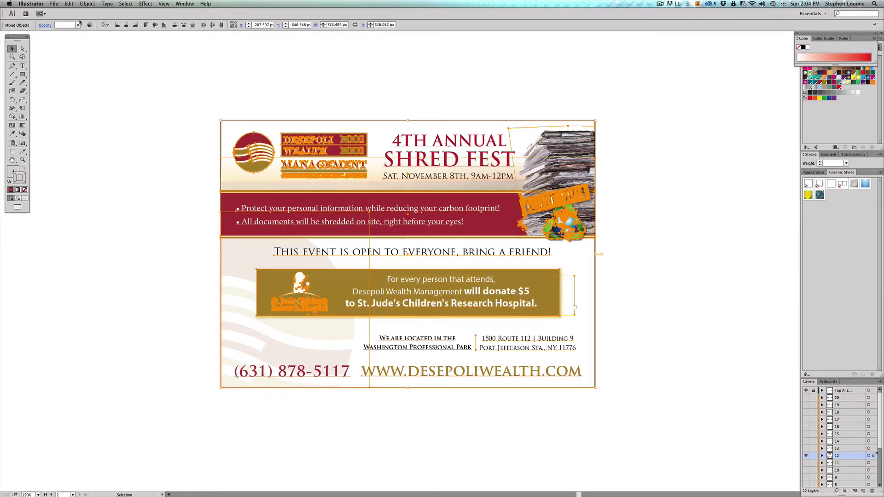
left_click(81, 3)
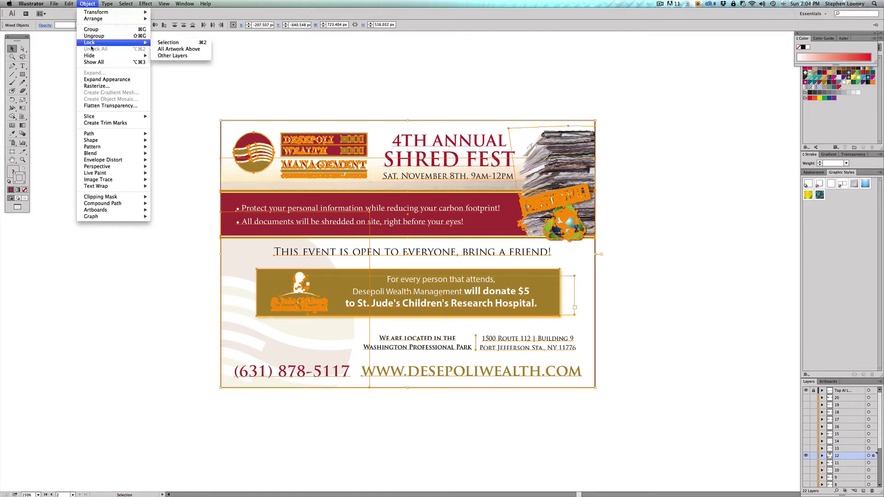
left_click(334, 66)
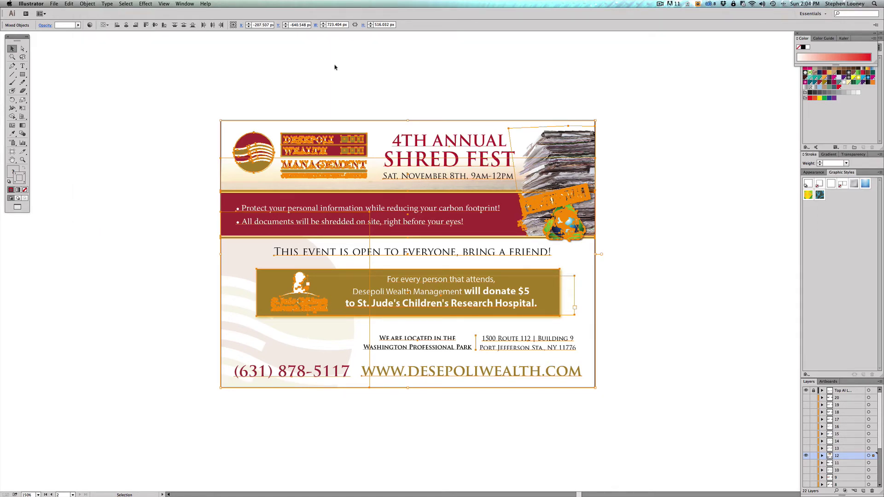
left_click(108, 4)
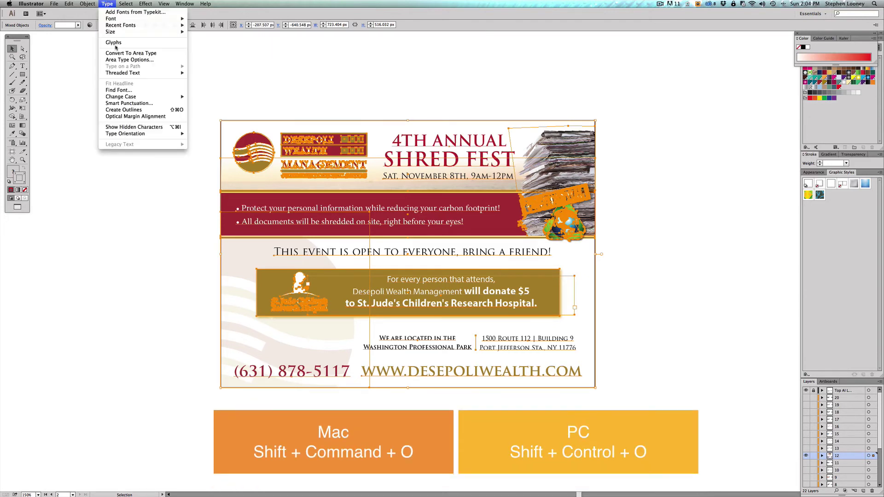
Create Outlines on all the flyer's text, re-applied with Shift+Cmd+O, then deselect the artwork
left_click(171, 110)
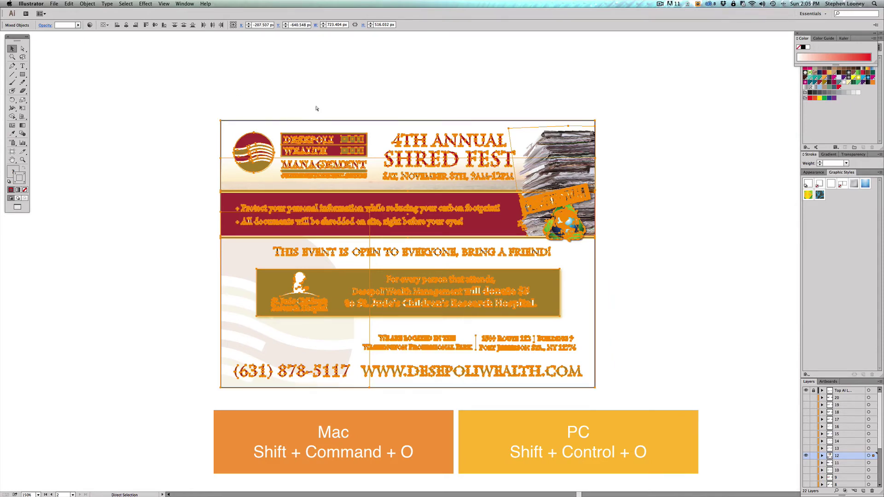
key("super+z")
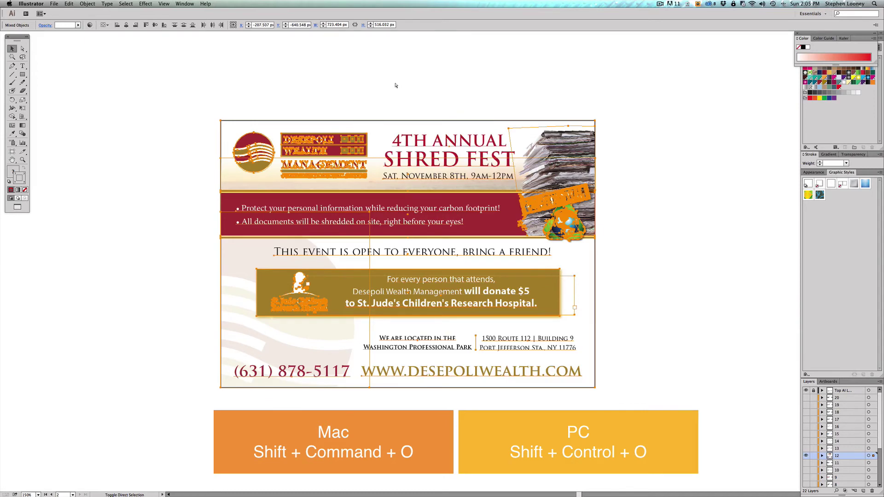
key("shift+super+o")
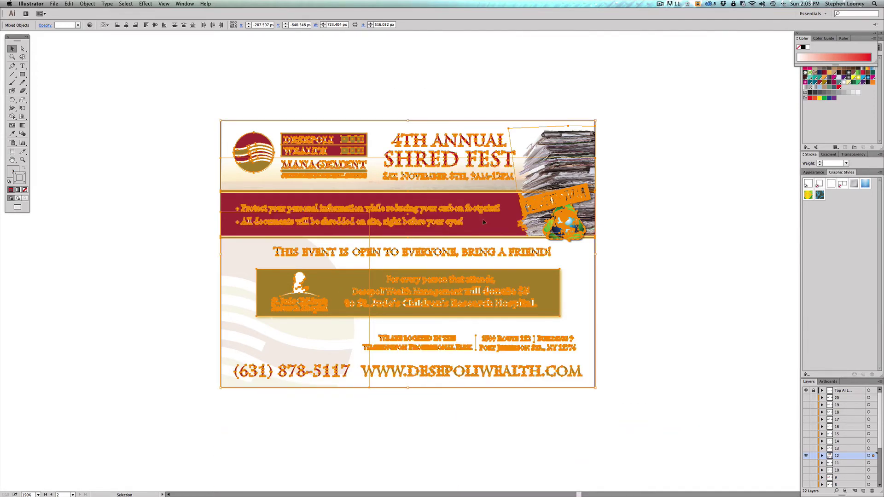
left_click(686, 200)
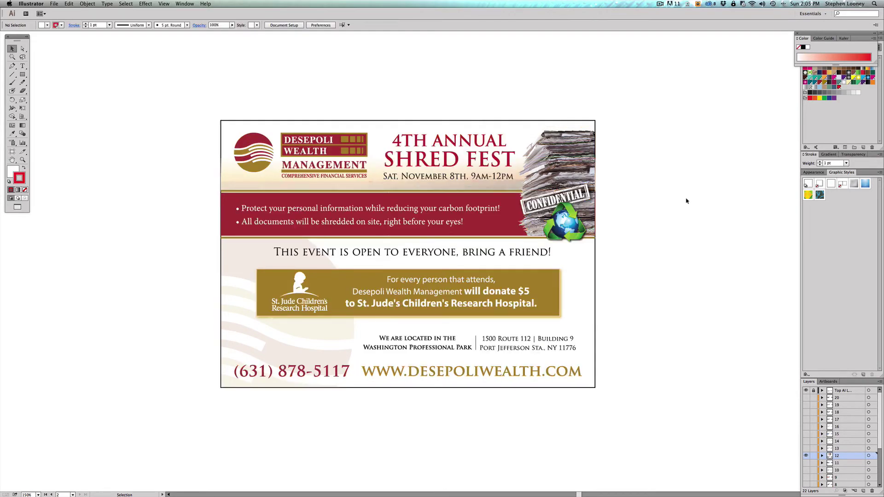